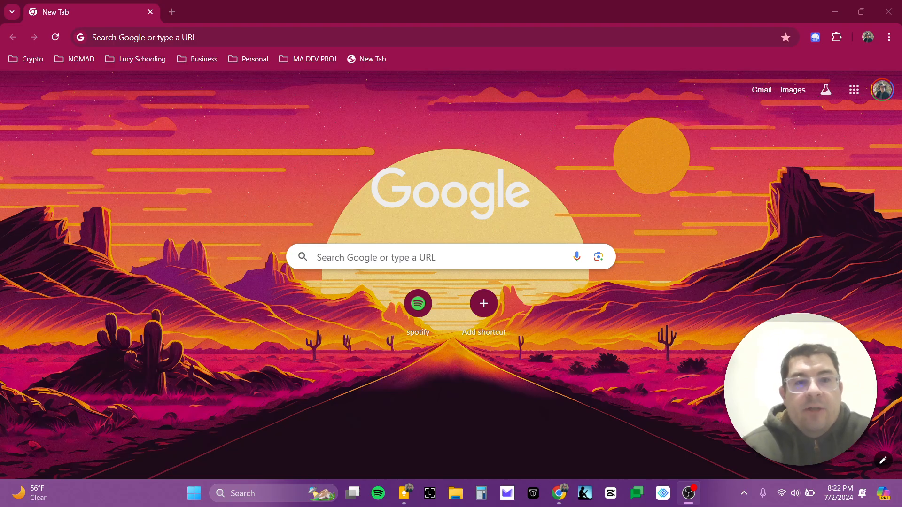
Step: Open the Pact swap application at app.pact.fi/swap in the browser
{"action": "left_click", "coordinate": [559, 491]}
{"action": "left_click", "coordinate": [205, 38]}
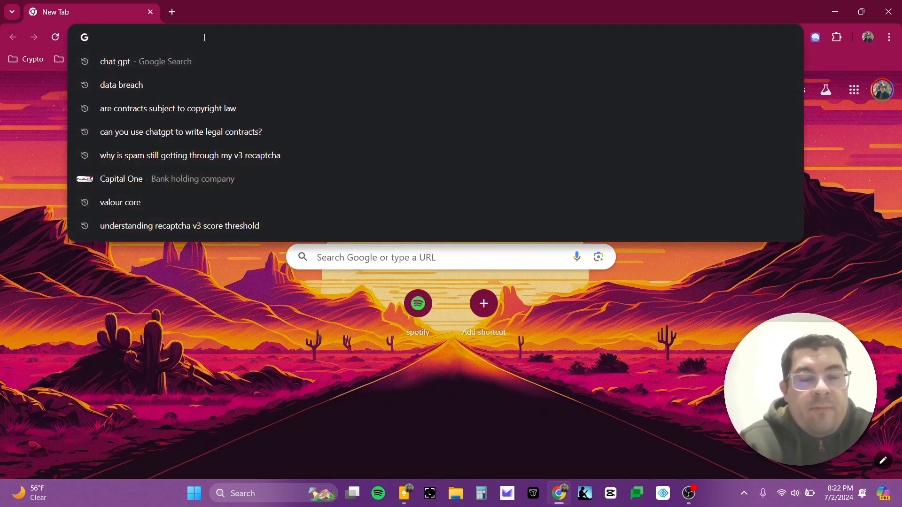
{"action": "type", "text": "pact"}
{"action": "key", "text": "Return"}
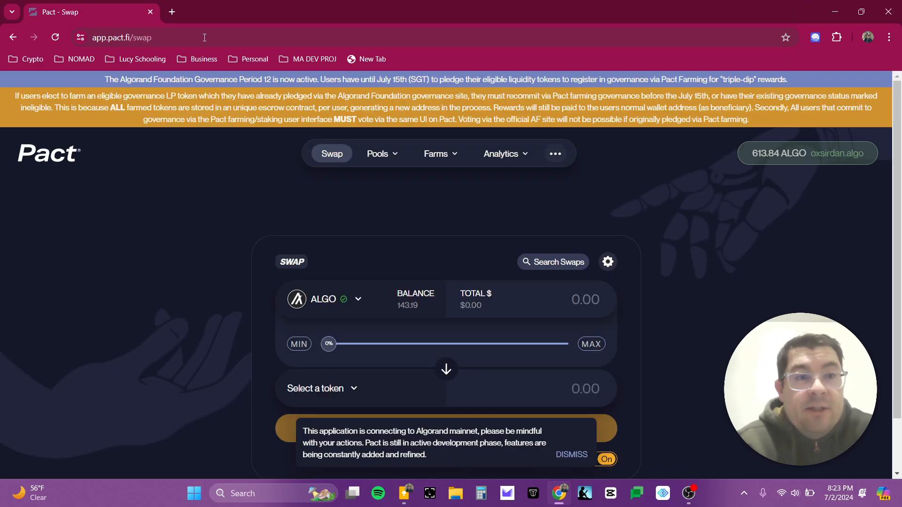
{"action": "left_click", "coordinate": [162, 40]}
{"action": "left_click_drag", "start_coordinate": [162, 41], "coordinate": [85, 24]}
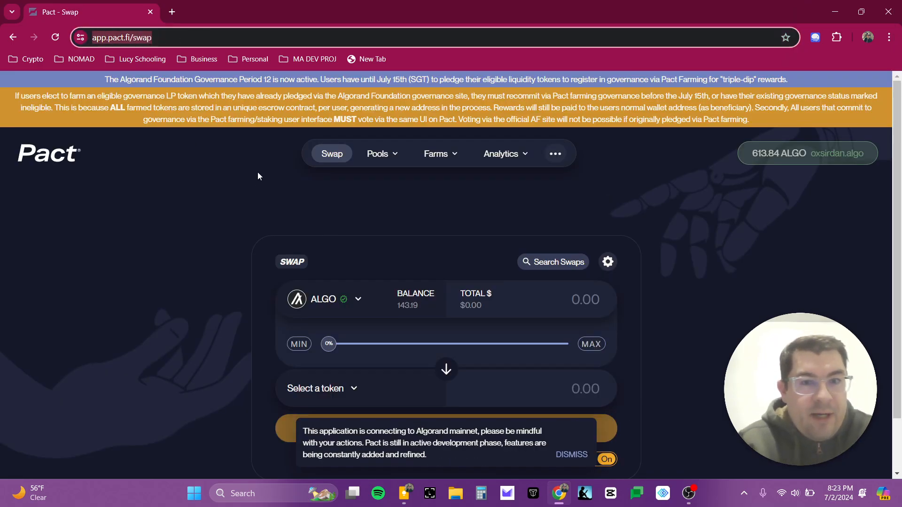
{"action": "left_click", "coordinate": [758, 271]}
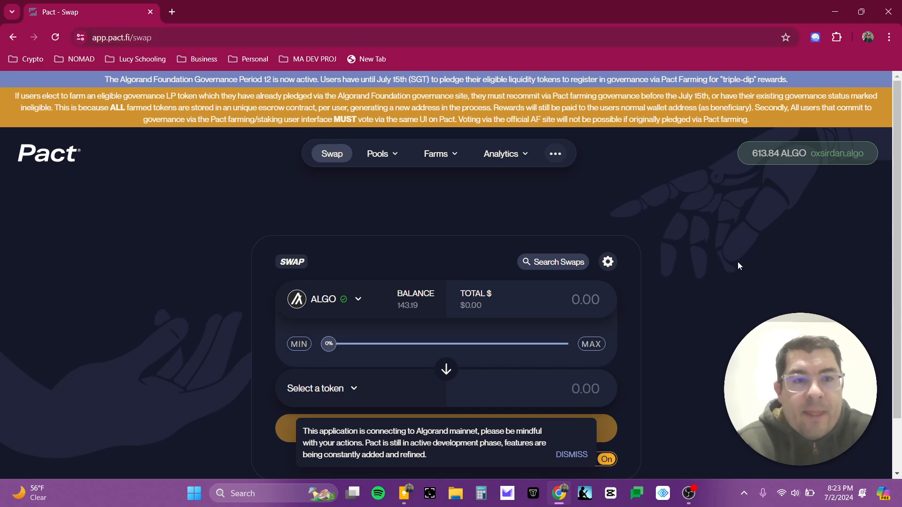
Step: Go to the pools overview and disconnect the currently connected wallet
{"action": "mouse_move", "coordinate": [374, 164]}
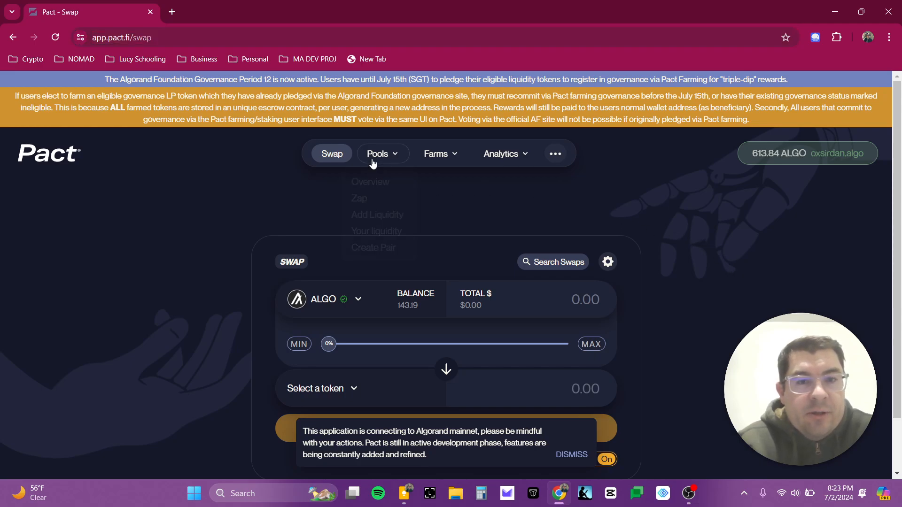
{"action": "left_click", "coordinate": [378, 183]}
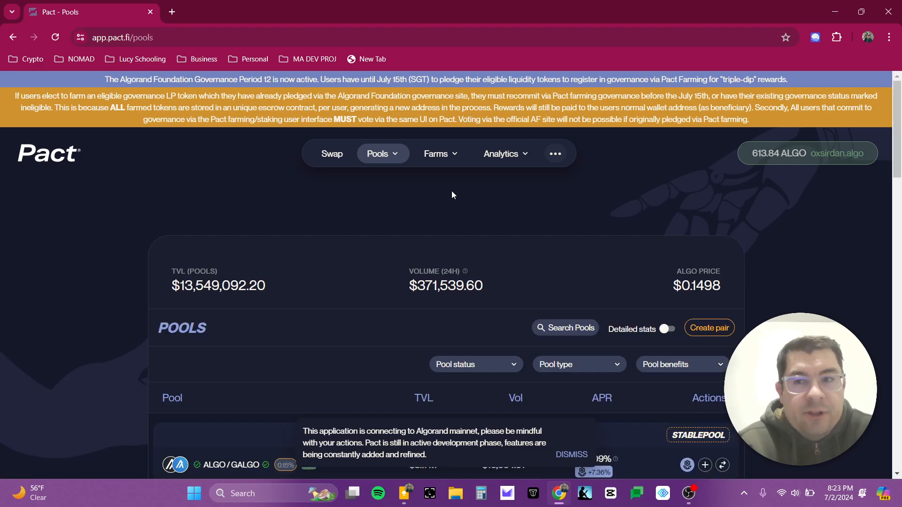
{"action": "left_click", "coordinate": [781, 155]}
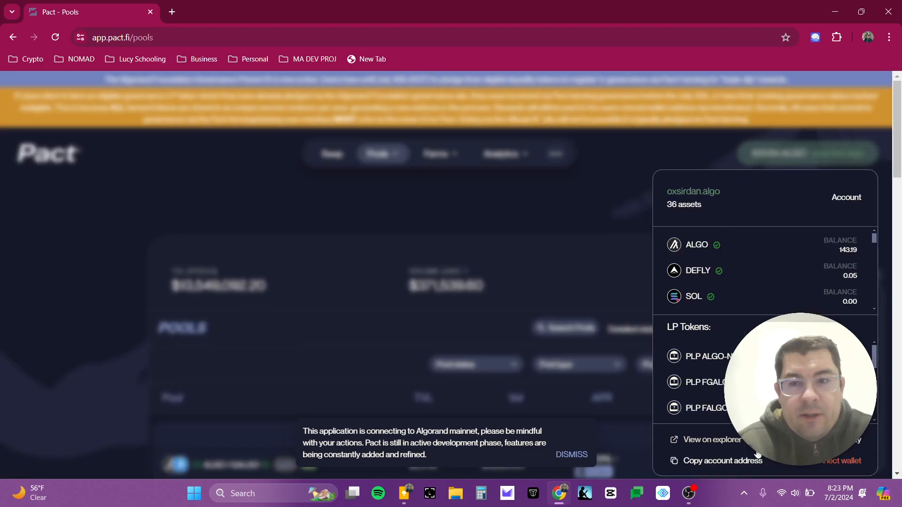
{"action": "left_click", "coordinate": [818, 462]}
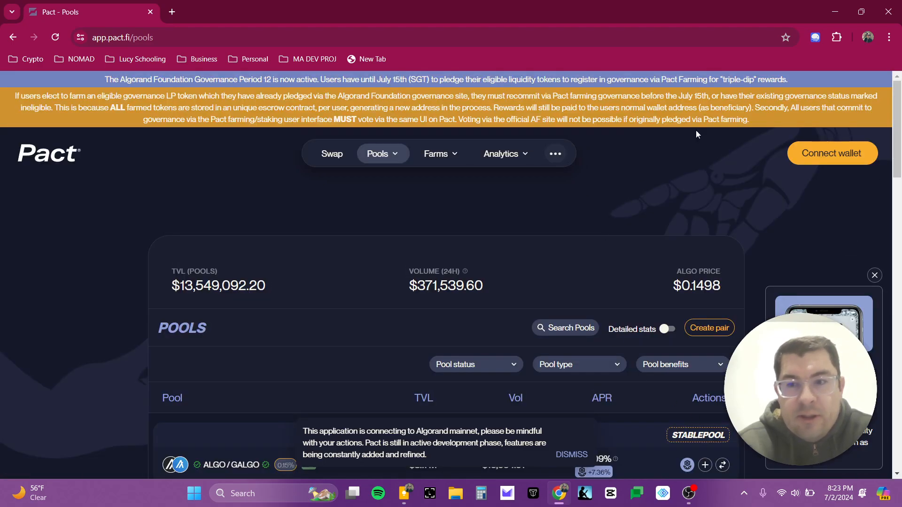
Step: Connect the Defly wallet to Pact
{"action": "left_click", "coordinate": [815, 153]}
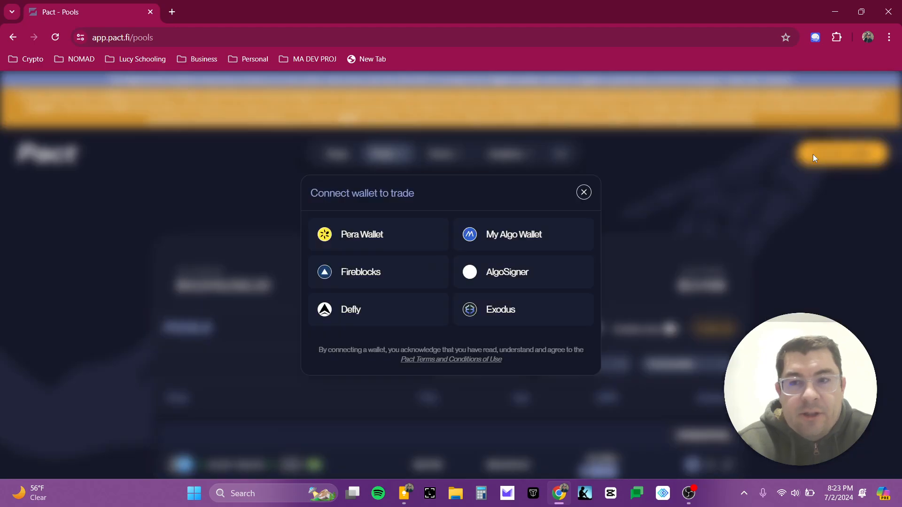
{"action": "left_click", "coordinate": [383, 311]}
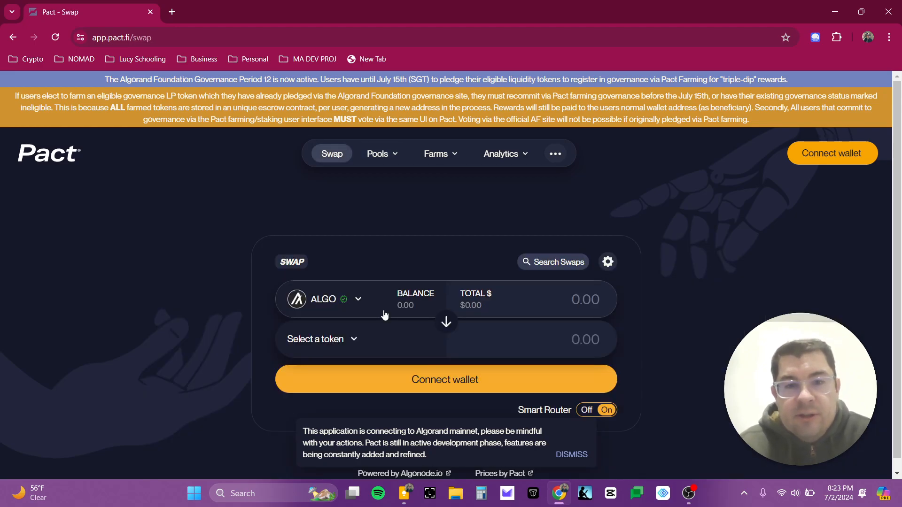
{"action": "left_click", "coordinate": [497, 383]}
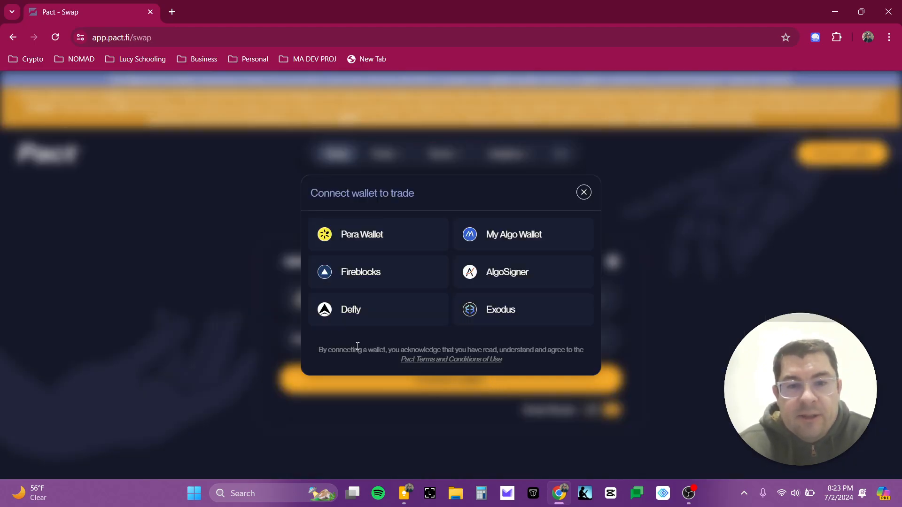
{"action": "left_click", "coordinate": [353, 310]}
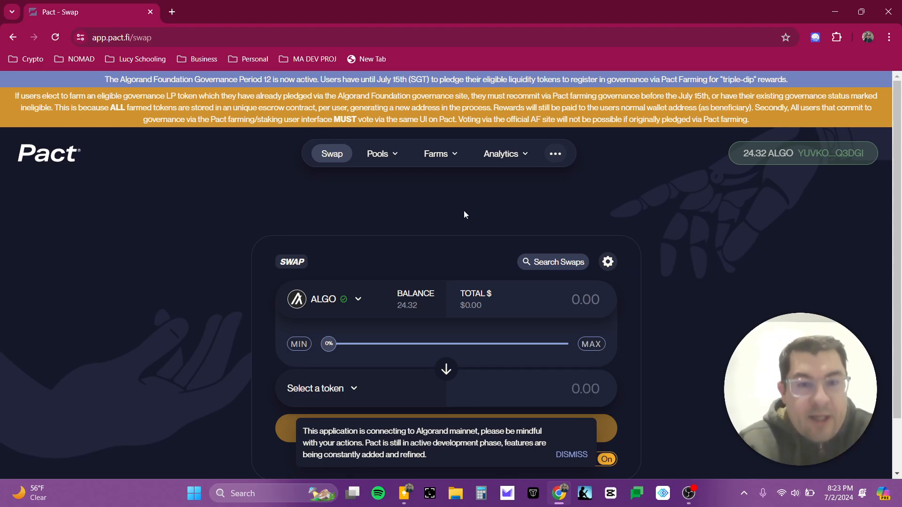
Step: Return to the pools overview, dismiss the promotional card and start adding liquidity to the ALGO/GOBTC pool
{"action": "left_click", "coordinate": [393, 159]}
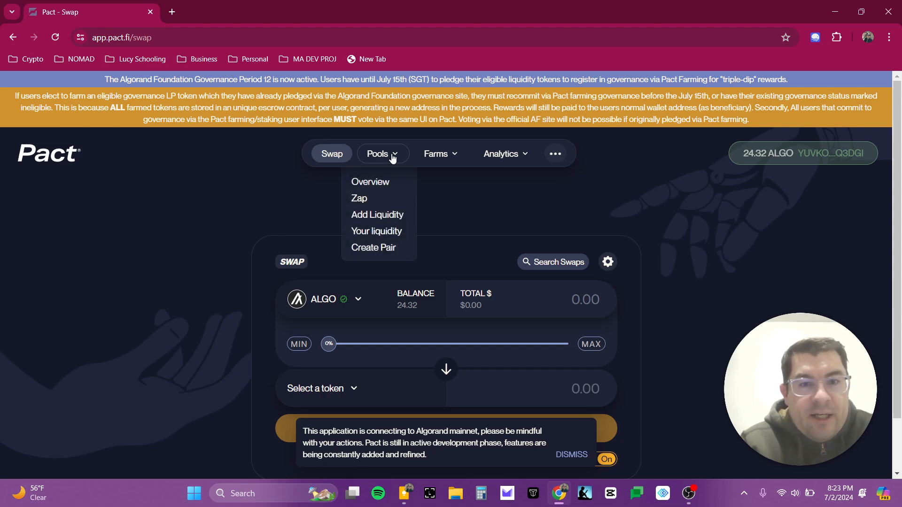
{"action": "left_click", "coordinate": [380, 186]}
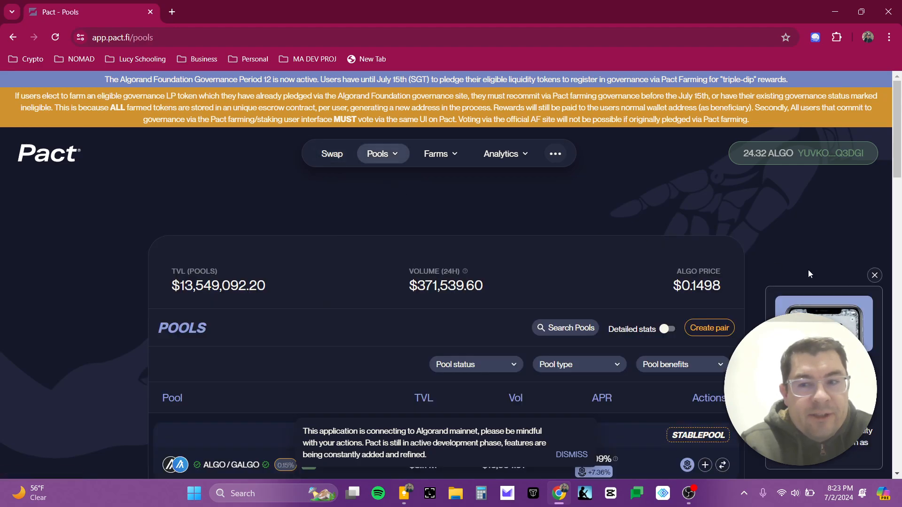
{"action": "left_click", "coordinate": [873, 276]}
{"action": "scroll", "coordinate": [782, 267], "scroll_direction": "down", "scroll_amount": 5}
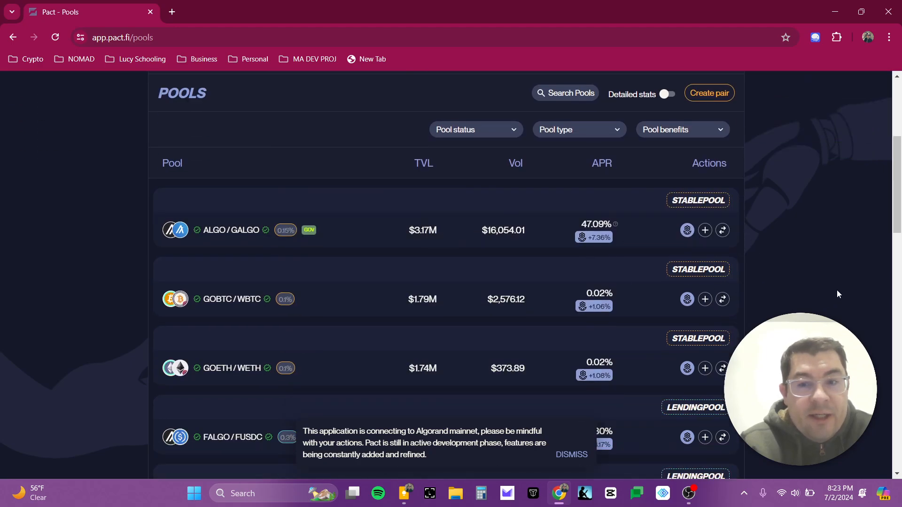
{"action": "scroll", "coordinate": [829, 273], "scroll_direction": "down", "scroll_amount": 2}
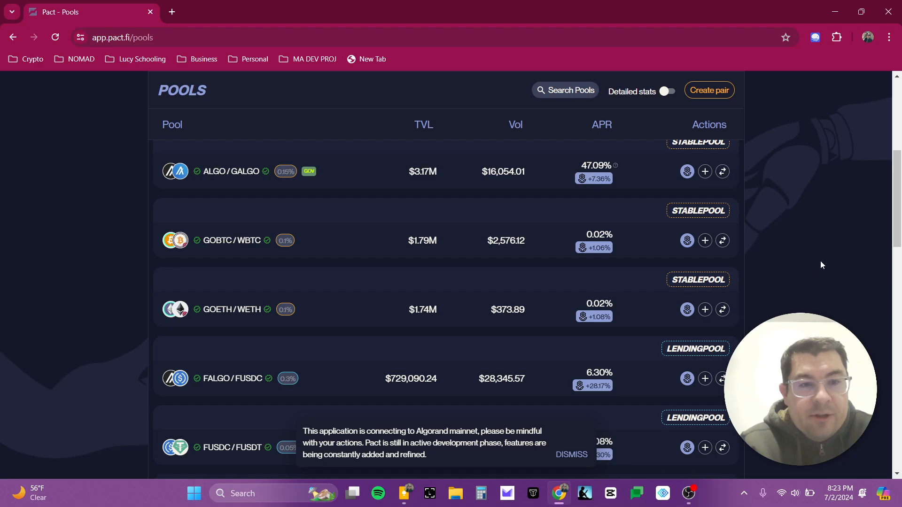
{"action": "scroll", "coordinate": [798, 256], "scroll_direction": "down", "scroll_amount": 3}
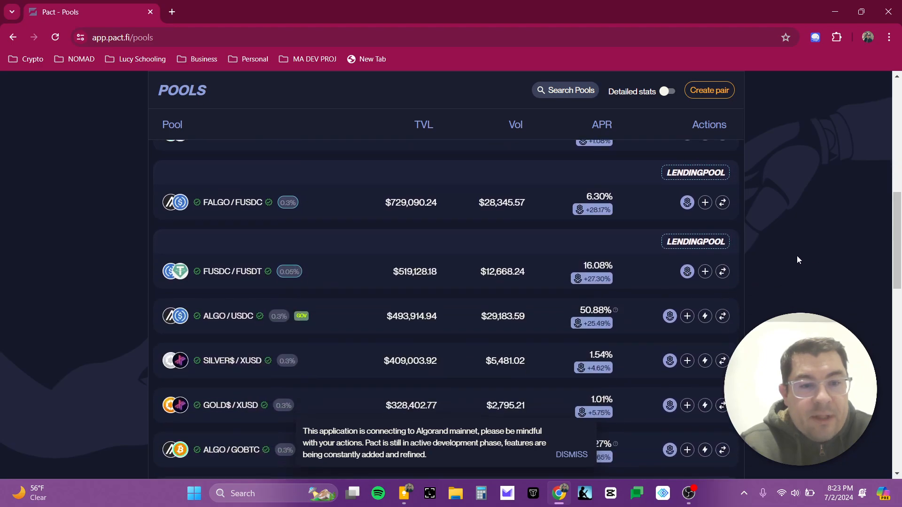
{"action": "scroll", "coordinate": [797, 256], "scroll_direction": "down", "scroll_amount": 2}
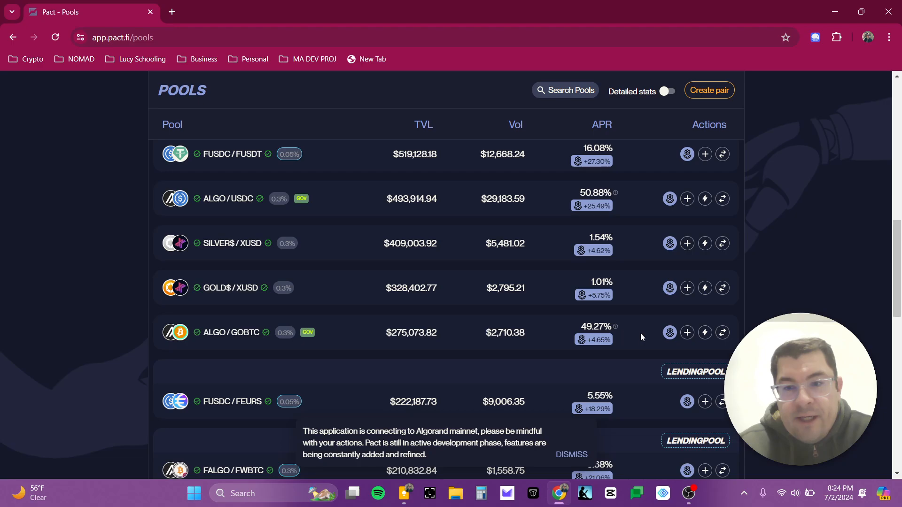
{"action": "left_click", "coordinate": [685, 333]}
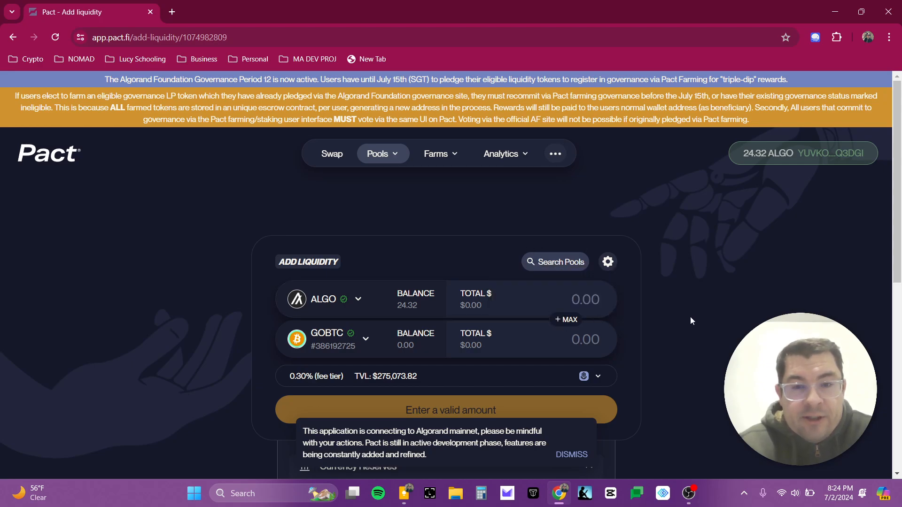
Step: Add the maximum available liquidity of 12.966715 ALGO and 0.00003141 GOBTC to the pool and confirm the transaction
{"action": "left_click", "coordinate": [568, 320]}
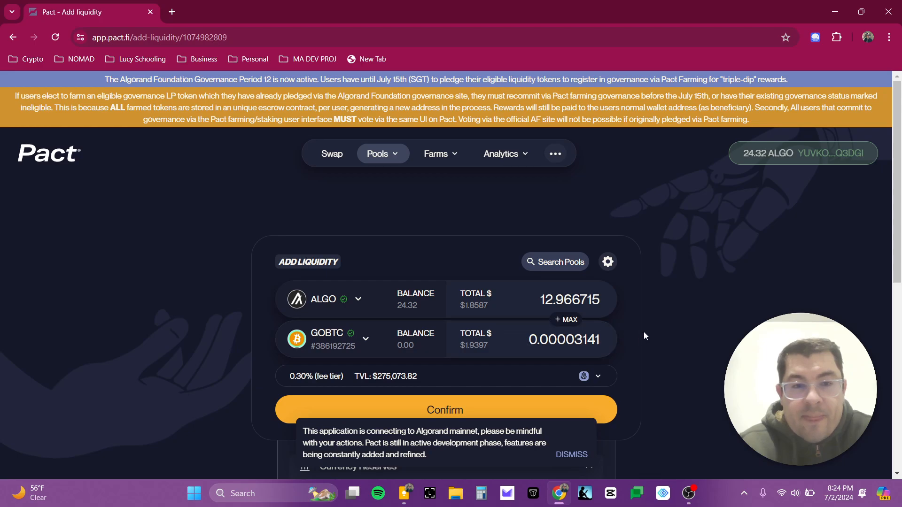
{"action": "scroll", "coordinate": [662, 323], "scroll_direction": "down", "scroll_amount": 3}
{"action": "scroll", "coordinate": [545, 329], "scroll_direction": "up", "scroll_amount": 1}
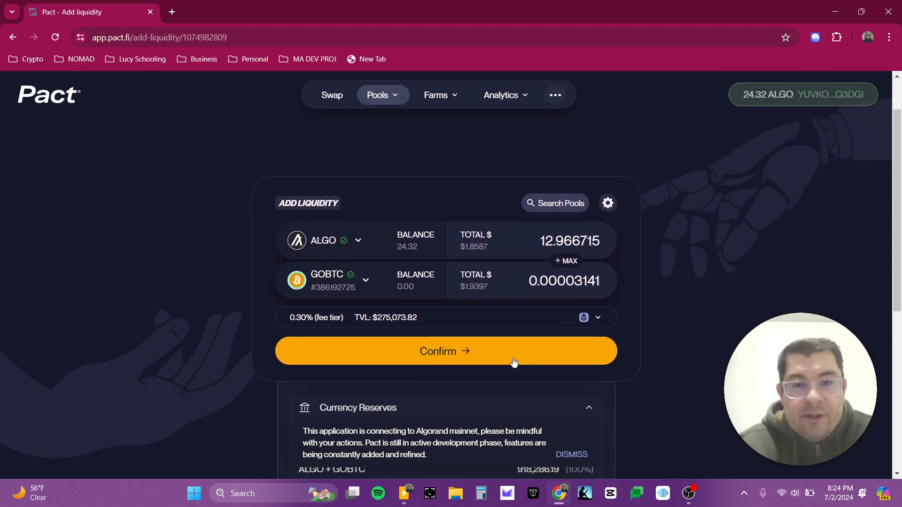
{"action": "left_click", "coordinate": [512, 358]}
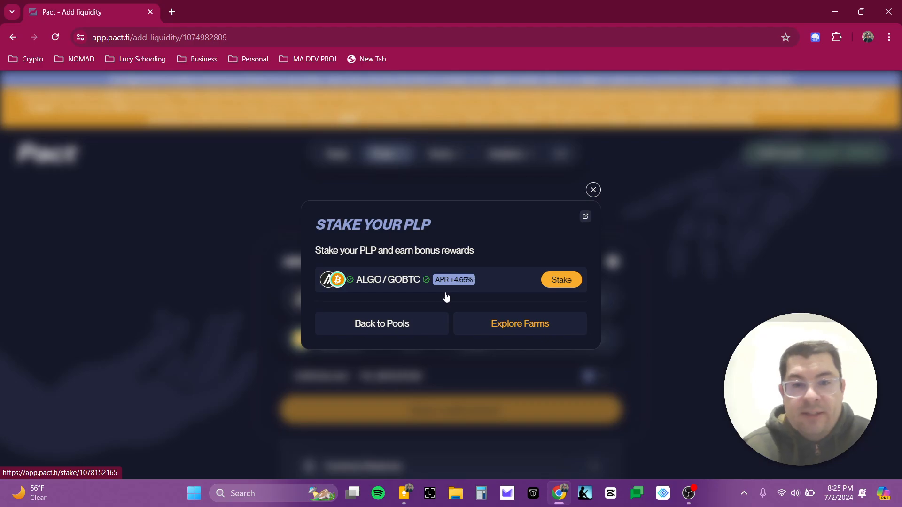
Step: Stake the maximum amount of 0.188703 ALGO/GOBTC LP tokens in the farm
{"action": "left_click", "coordinate": [559, 280]}
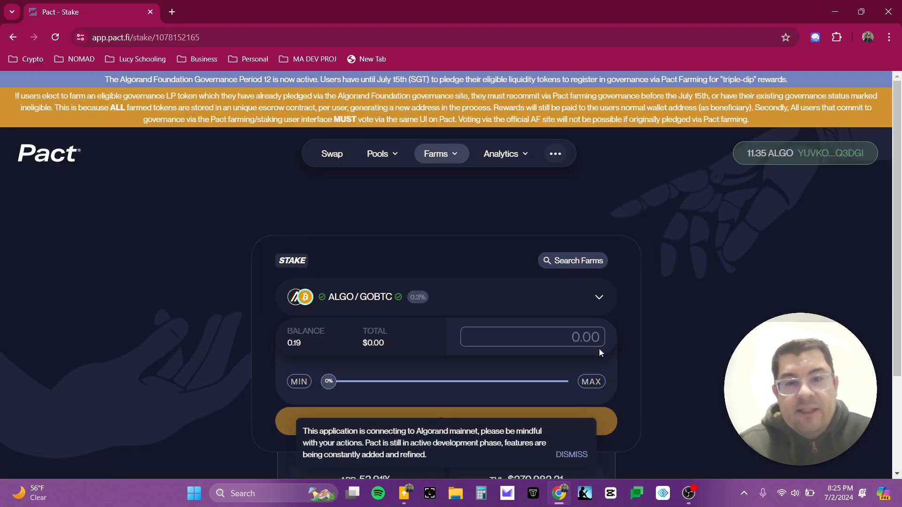
{"action": "left_click", "coordinate": [590, 381]}
{"action": "scroll", "coordinate": [627, 338], "scroll_direction": "down", "scroll_amount": 3}
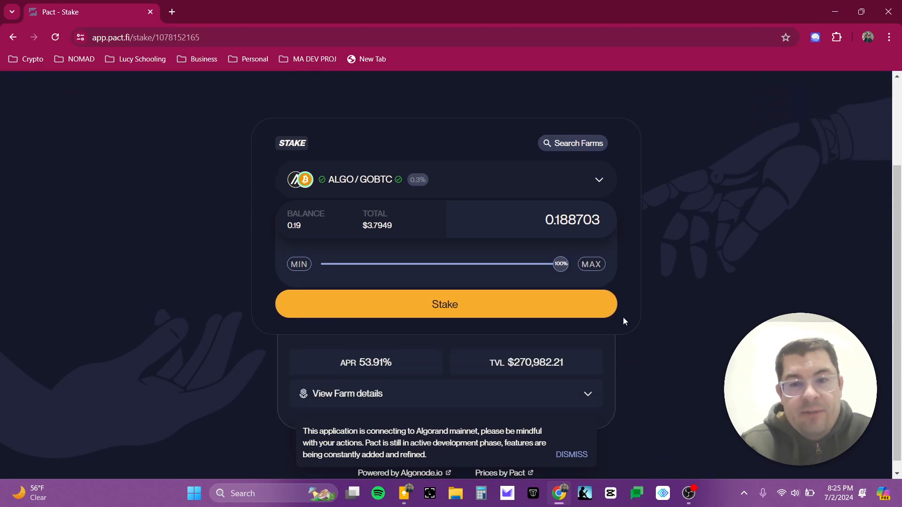
{"action": "left_click", "coordinate": [568, 306]}
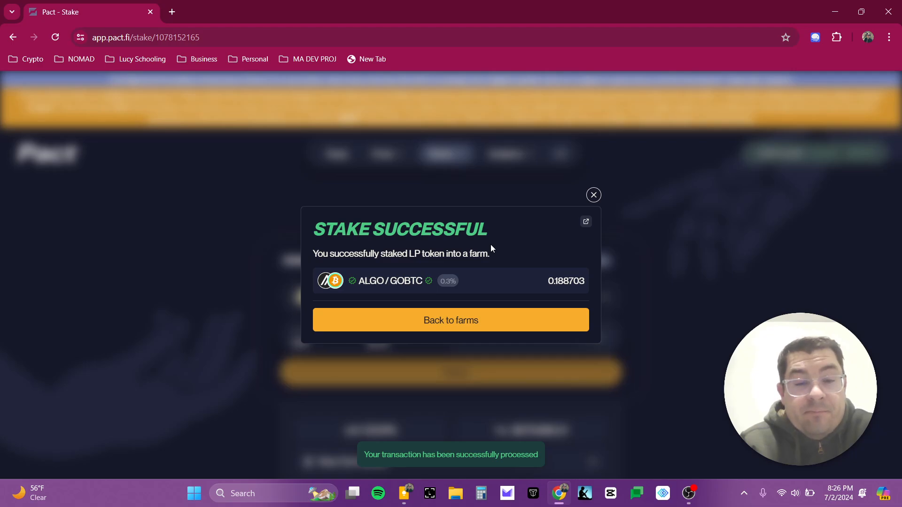
Step: Go back to the farms, show only your own farms and examine the staked ALGO/GOBTC farm's details
{"action": "left_click", "coordinate": [505, 320]}
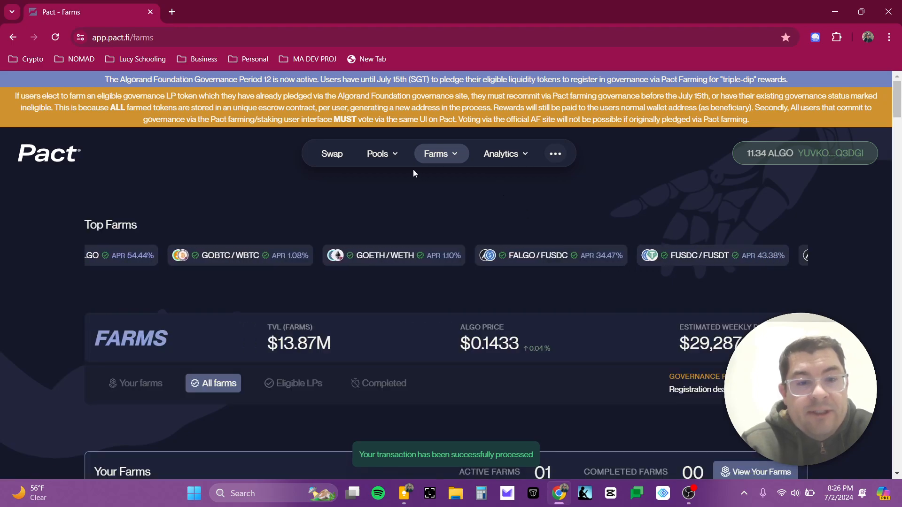
{"action": "scroll", "coordinate": [565, 187], "scroll_direction": "down", "scroll_amount": 4}
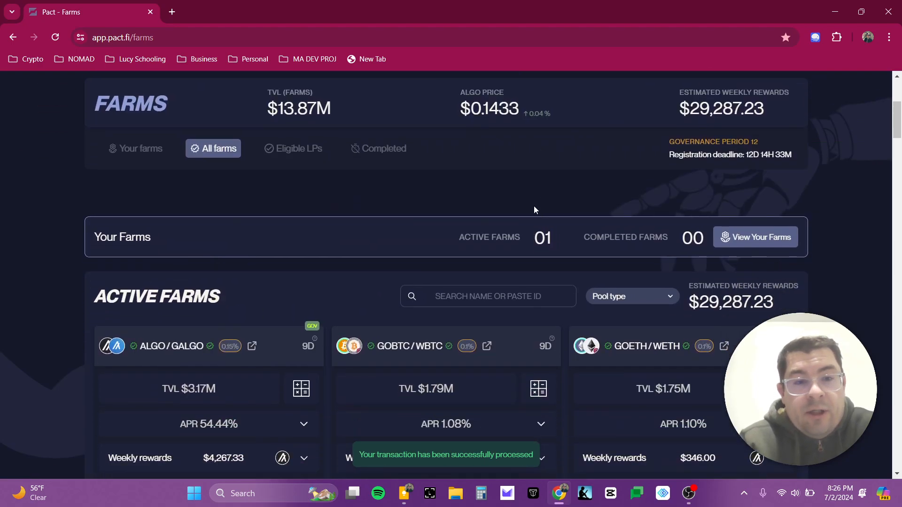
{"action": "scroll", "coordinate": [535, 205], "scroll_direction": "up", "scroll_amount": 4}
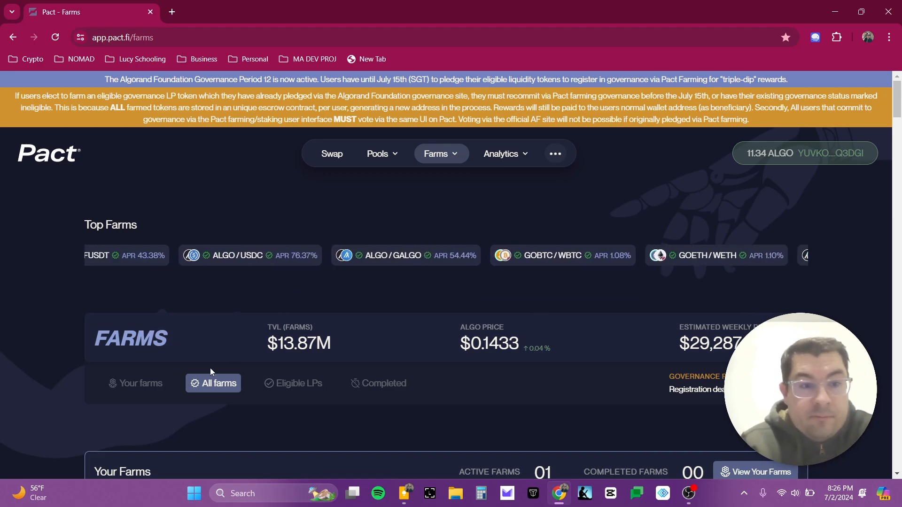
{"action": "scroll", "coordinate": [121, 332], "scroll_direction": "down", "scroll_amount": 2}
{"action": "left_click", "coordinate": [129, 273]}
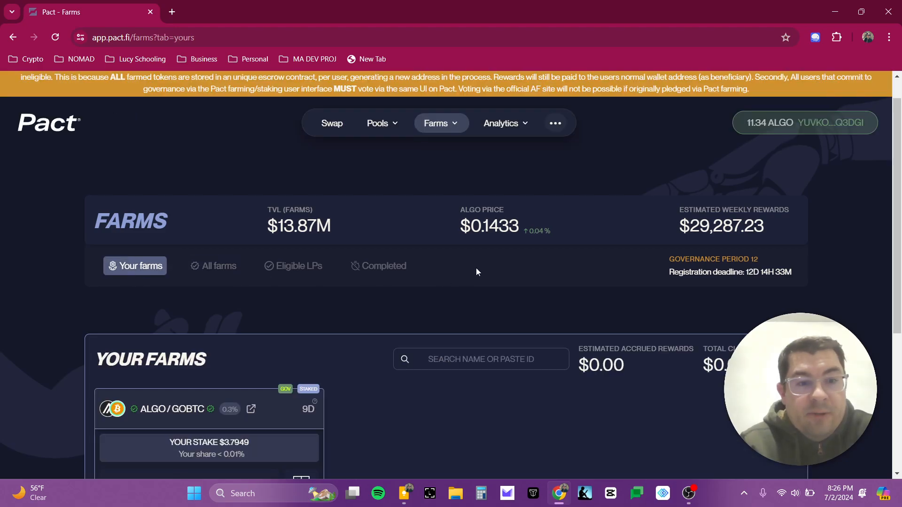
{"action": "scroll", "coordinate": [470, 268], "scroll_direction": "down", "scroll_amount": 4}
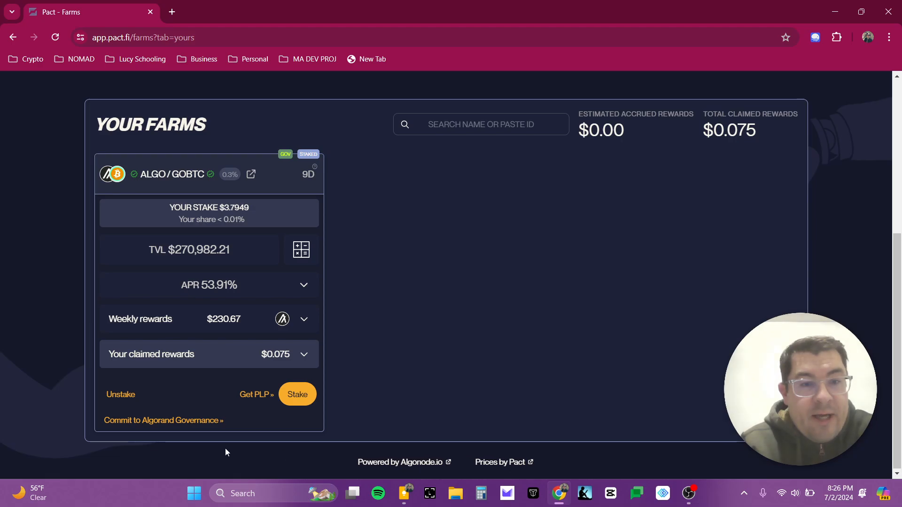
{"action": "scroll", "coordinate": [349, 403], "scroll_direction": "up", "scroll_amount": 1}
{"action": "scroll", "coordinate": [359, 388], "scroll_direction": "down", "scroll_amount": 1}
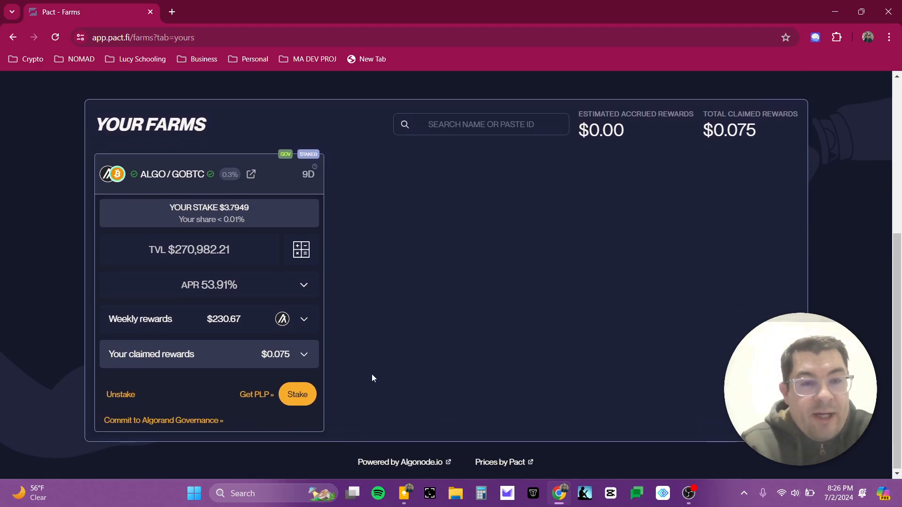
Step: Commit the maximum 0.188703 of the staked ALGO/GOBTC LP tokens to Algorand Governance and return to the farms overview
{"action": "left_click", "coordinate": [184, 420]}
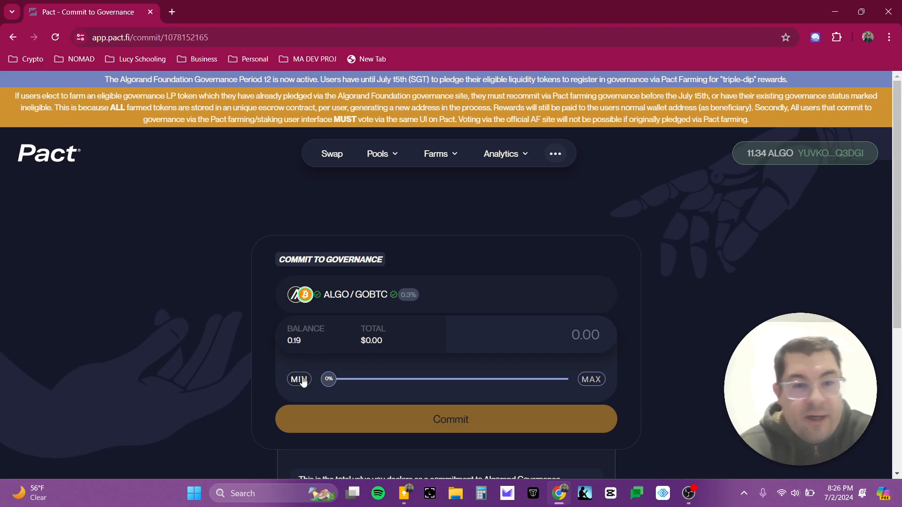
{"action": "left_click", "coordinate": [590, 380]}
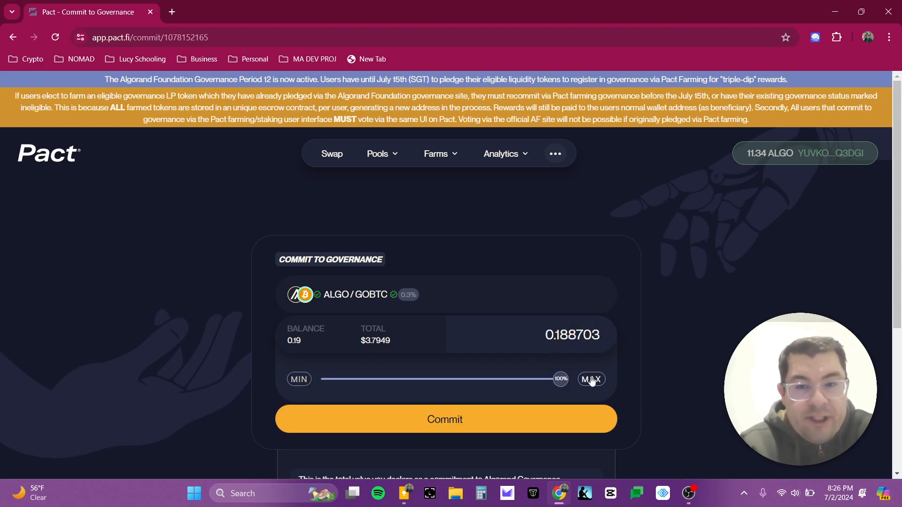
{"action": "scroll", "coordinate": [627, 350], "scroll_direction": "down", "scroll_amount": 3}
{"action": "left_click", "coordinate": [450, 312]}
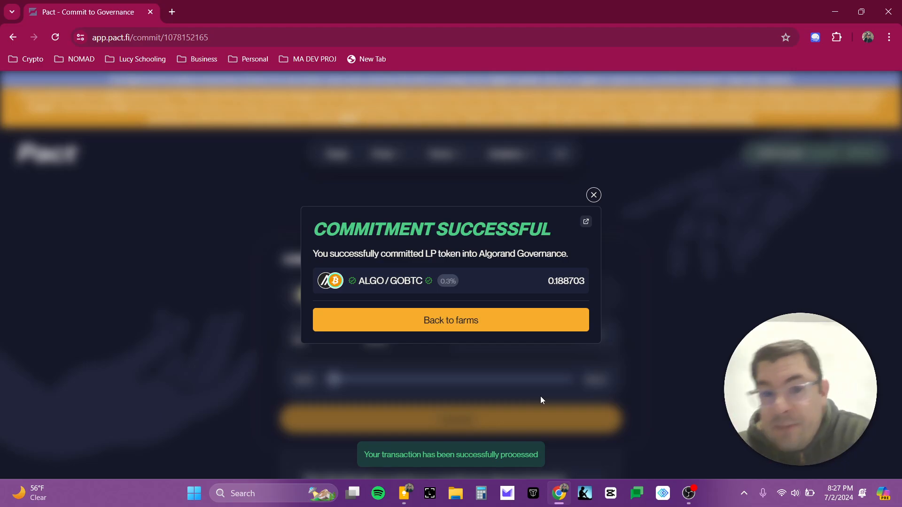
{"action": "left_click", "coordinate": [441, 320]}
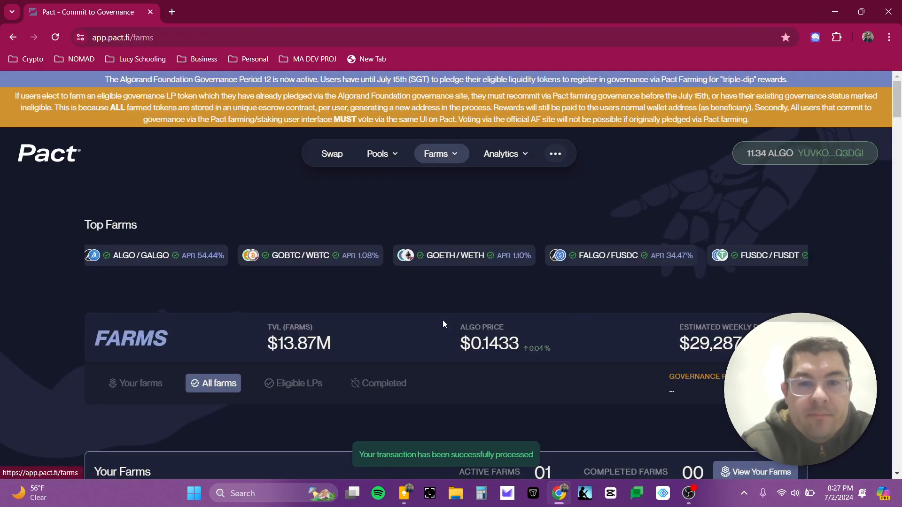
Step: Show only your own farms, examine the staked ALGO/GOBTC farm's governance commitment status and dismiss the mainnet notice
{"action": "scroll", "coordinate": [580, 315], "scroll_direction": "down", "scroll_amount": 3}
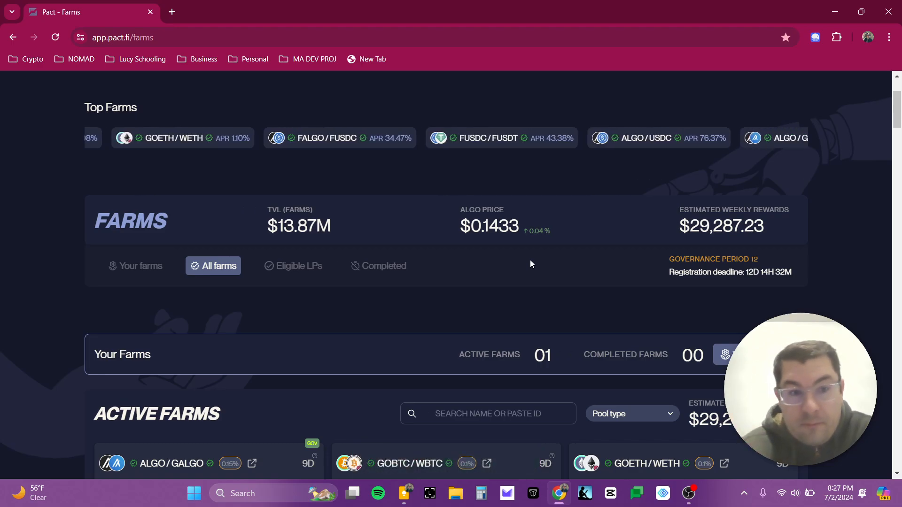
{"action": "left_click", "coordinate": [140, 269]}
{"action": "scroll", "coordinate": [446, 328], "scroll_direction": "down", "scroll_amount": 5}
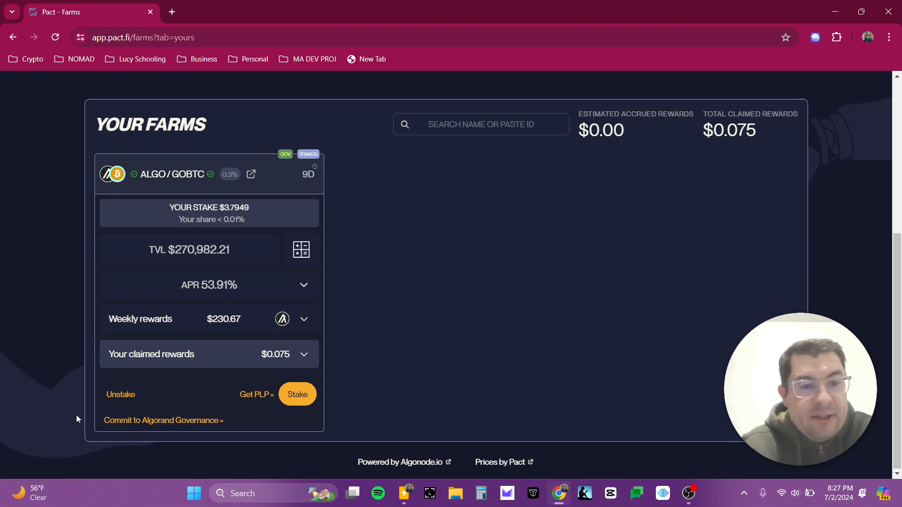
{"action": "left_click", "coordinate": [190, 419]}
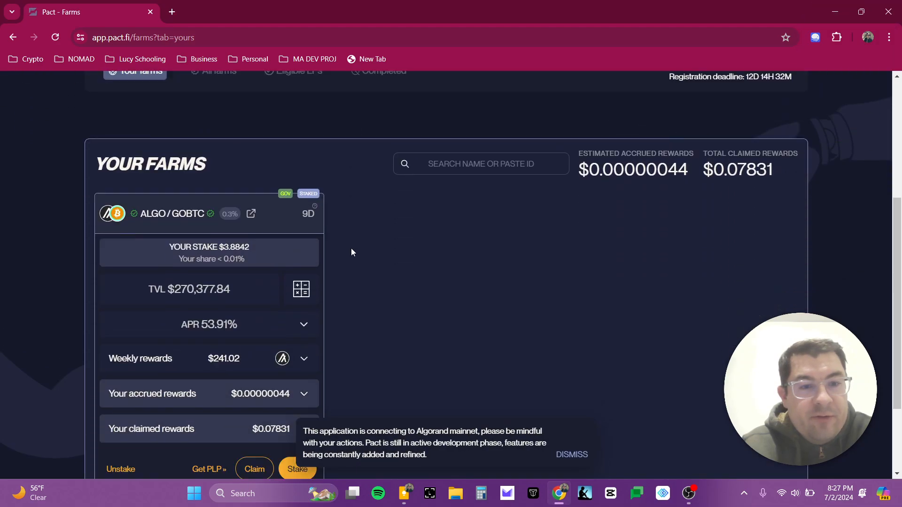
{"action": "scroll", "coordinate": [350, 248], "scroll_direction": "down", "scroll_amount": 3}
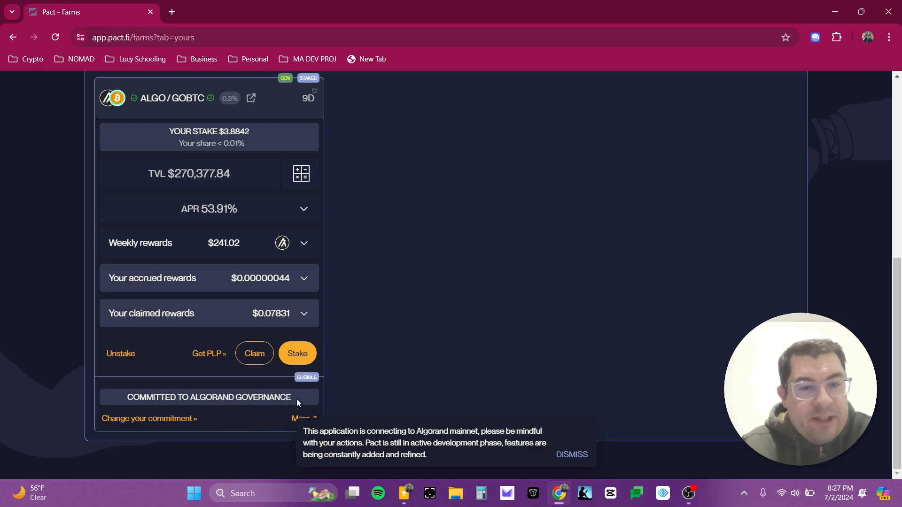
{"action": "left_click_drag", "start_coordinate": [297, 399], "coordinate": [175, 403]}
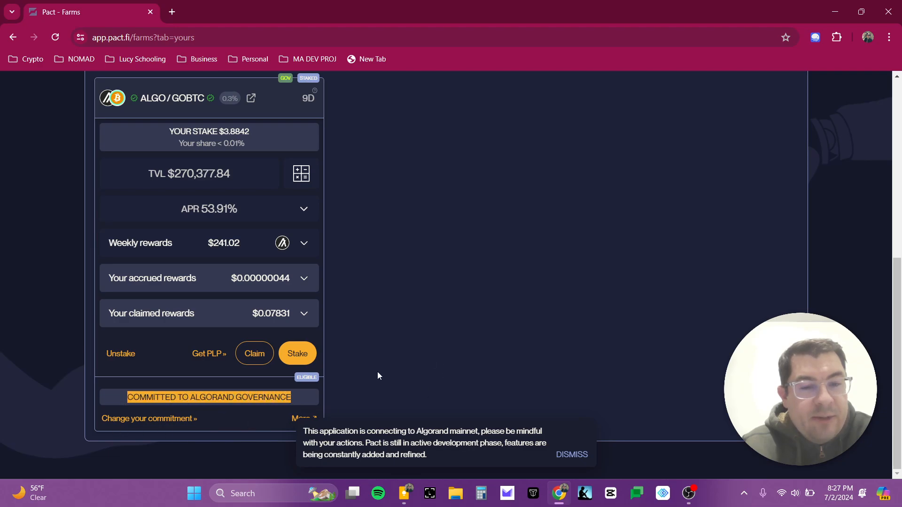
{"action": "left_click", "coordinate": [572, 455]}
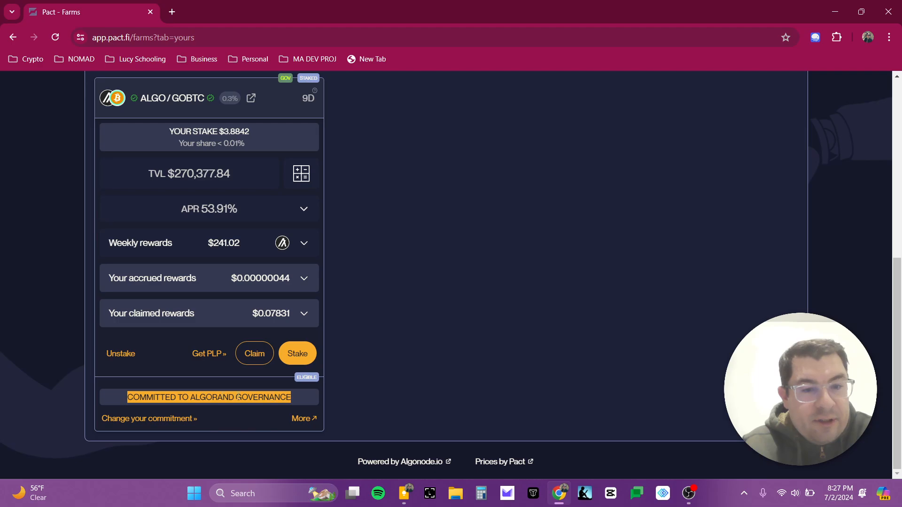
Step: Open the commitment's record on the Algorand Governance site and examine its committed LP tokens, activity history, voting sessions and eligibility
{"action": "left_click", "coordinate": [310, 421]}
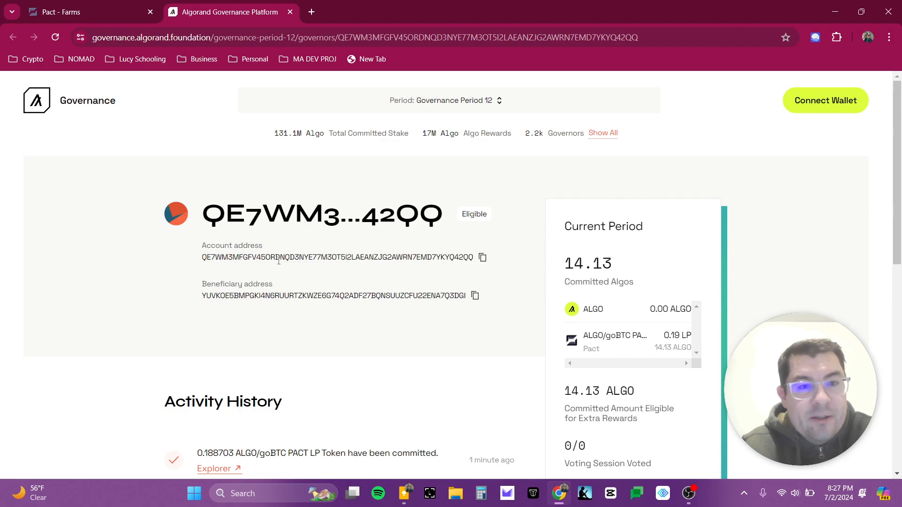
{"action": "scroll", "coordinate": [549, 223], "scroll_direction": "down", "scroll_amount": 1}
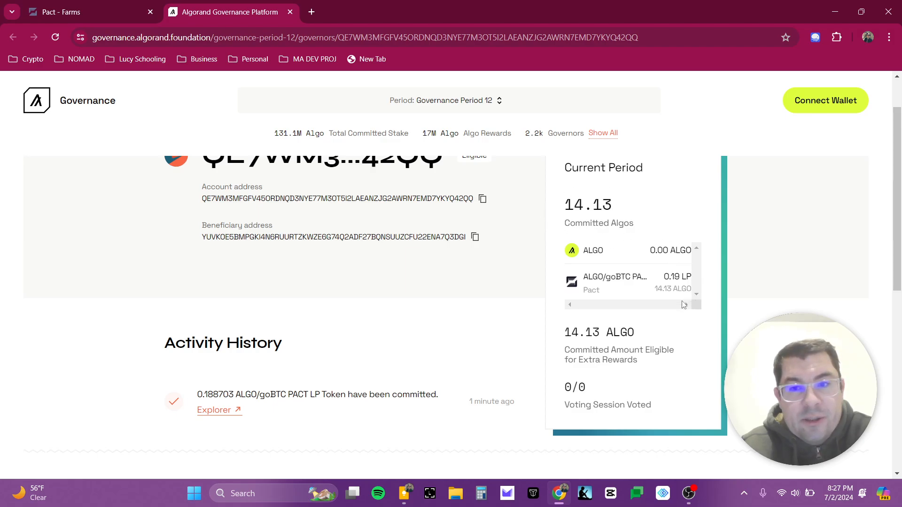
{"action": "scroll", "coordinate": [682, 301], "scroll_direction": "down", "scroll_amount": 1}
{"action": "scroll", "coordinate": [678, 288], "scroll_direction": "down", "scroll_amount": 1}
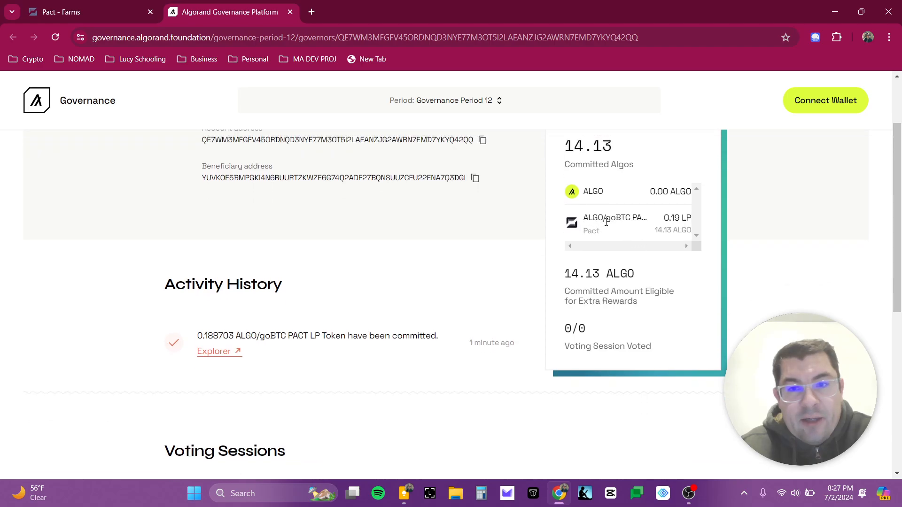
{"action": "left_click_drag", "start_coordinate": [603, 218], "coordinate": [696, 236]}
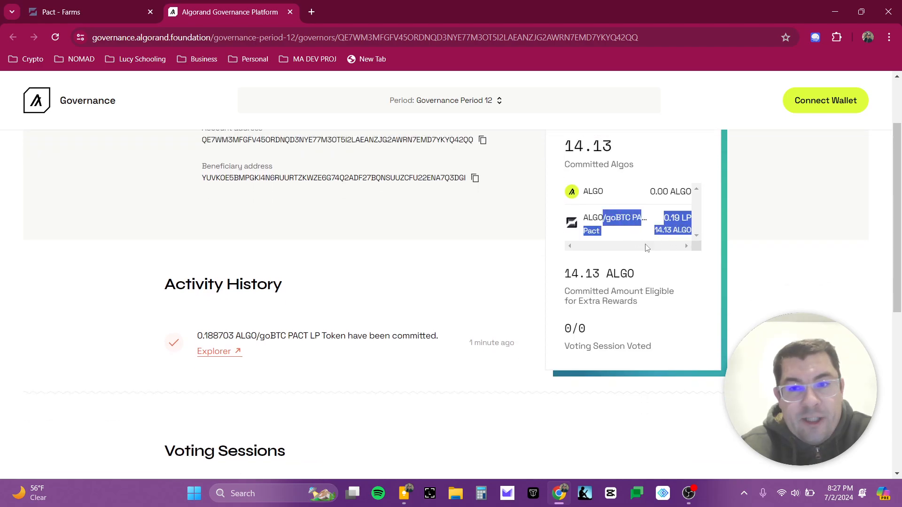
{"action": "left_click", "coordinate": [344, 289]}
{"action": "scroll", "coordinate": [366, 280], "scroll_direction": "down", "scroll_amount": 3}
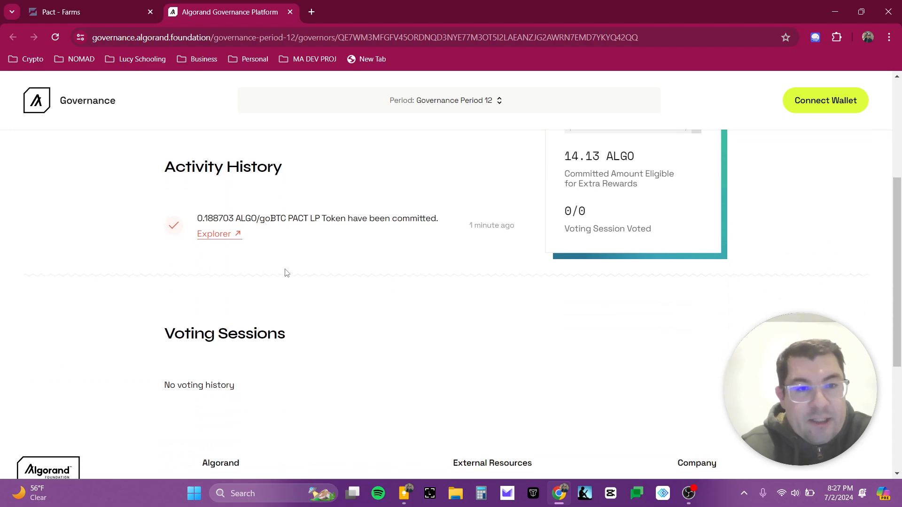
{"action": "scroll", "coordinate": [416, 264], "scroll_direction": "down", "scroll_amount": 2}
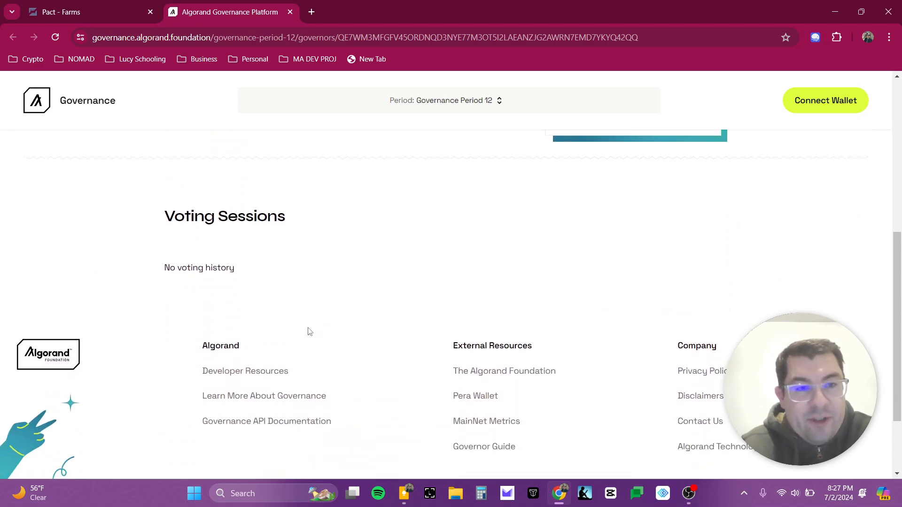
{"action": "scroll", "coordinate": [408, 371], "scroll_direction": "up", "scroll_amount": 5}
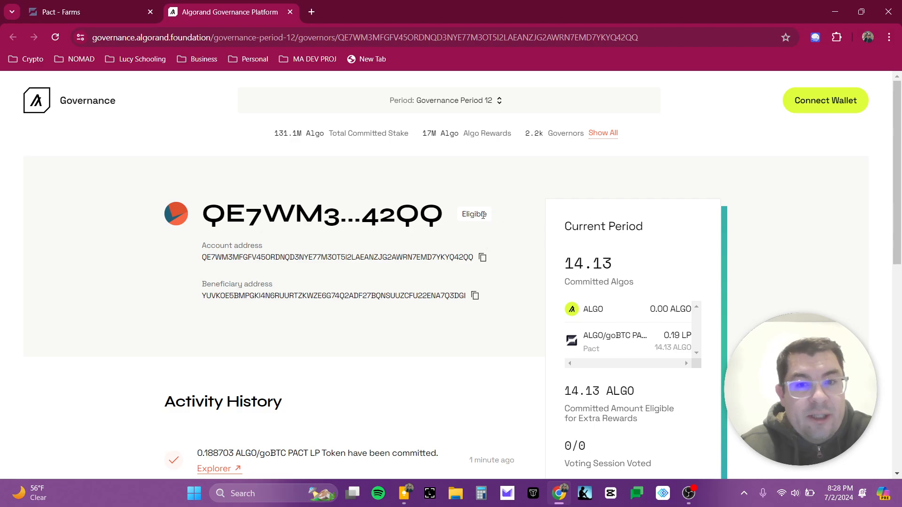
{"action": "left_click_drag", "start_coordinate": [486, 215], "coordinate": [454, 217]}
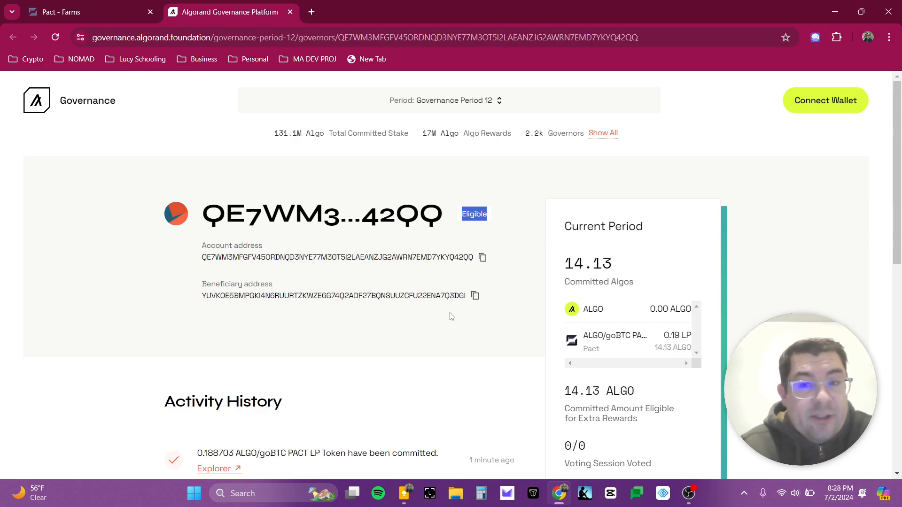
Step: Return to the Pact farms page and expand the ALGO/GOBTC farm's accrued rewards to check the ALGO amount
{"action": "left_click", "coordinate": [117, 6]}
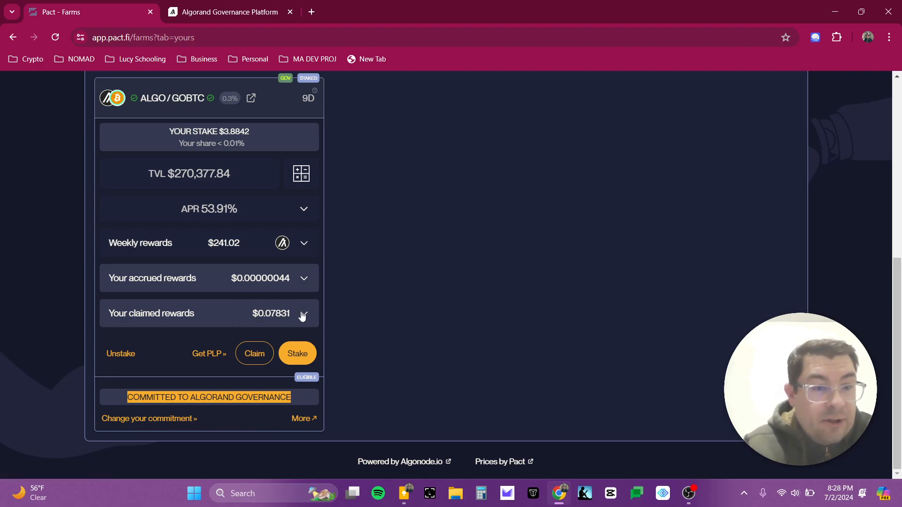
{"action": "left_click", "coordinate": [306, 281]}
{"action": "left_click_drag", "start_coordinate": [209, 299], "coordinate": [94, 300]}
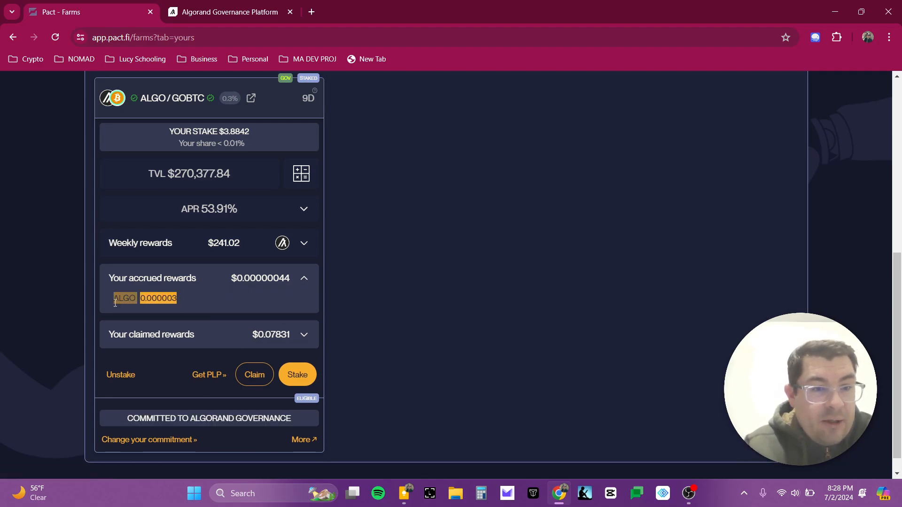
{"action": "left_click", "coordinate": [189, 299]}
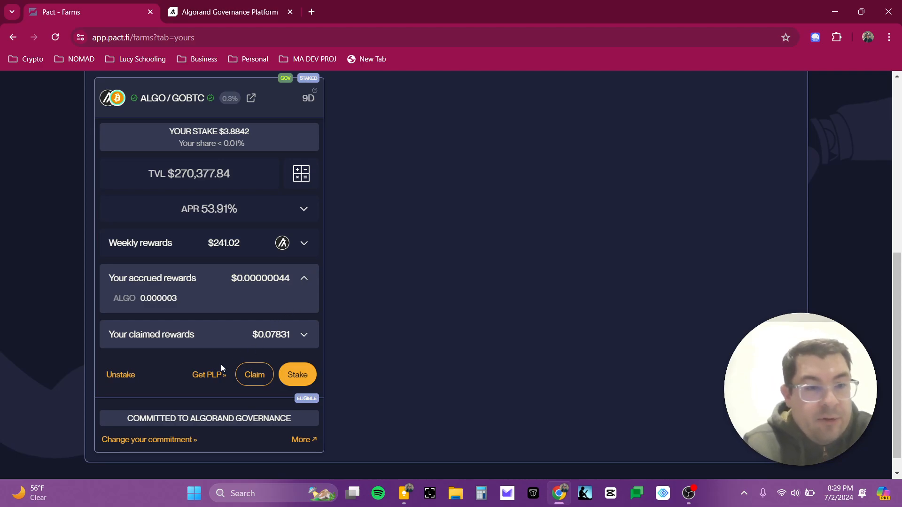
Step: Unstake the maximum 0.188703 ALGO/GOBTC LP tokens from the farm and claim the rewards with them
{"action": "left_click", "coordinate": [122, 375]}
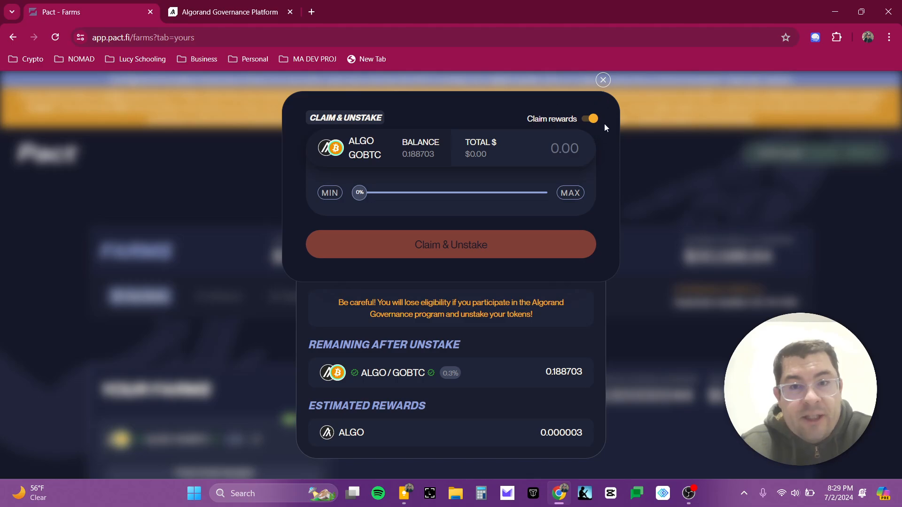
{"action": "left_click", "coordinate": [570, 197]}
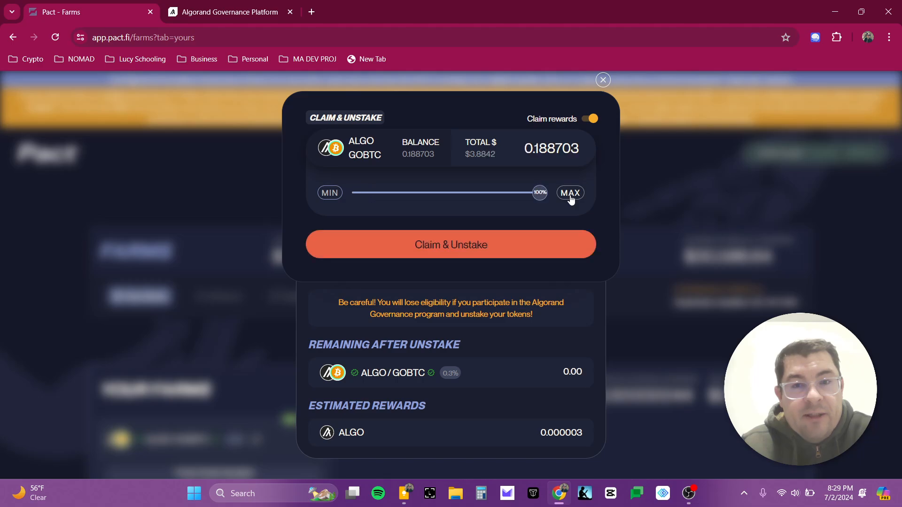
{"action": "left_click", "coordinate": [536, 249]}
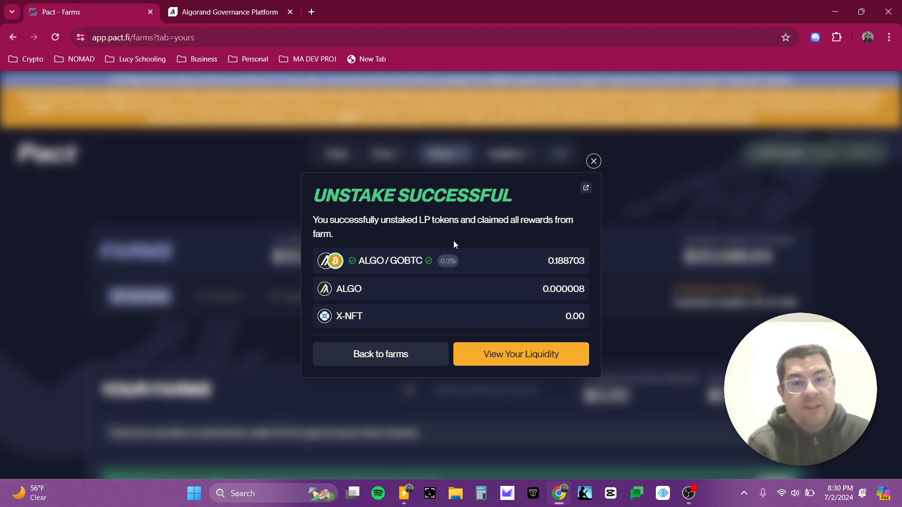
Step: View your liquidity, remove the maximum 0.188703 from the ALGO/GOBTC pool and close the confirmation
{"action": "left_click", "coordinate": [517, 354]}
{"action": "scroll", "coordinate": [215, 419], "scroll_direction": "down", "scroll_amount": 1}
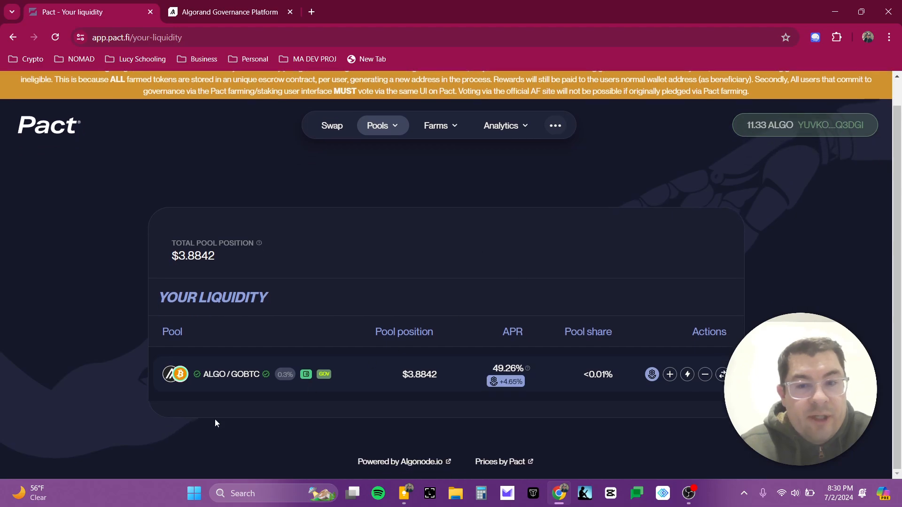
{"action": "left_click", "coordinate": [705, 374]}
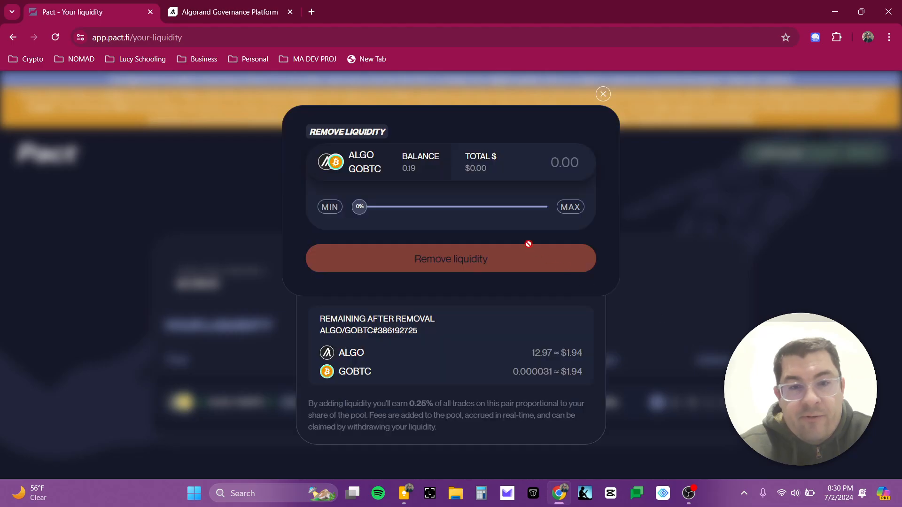
{"action": "left_click", "coordinate": [569, 210]}
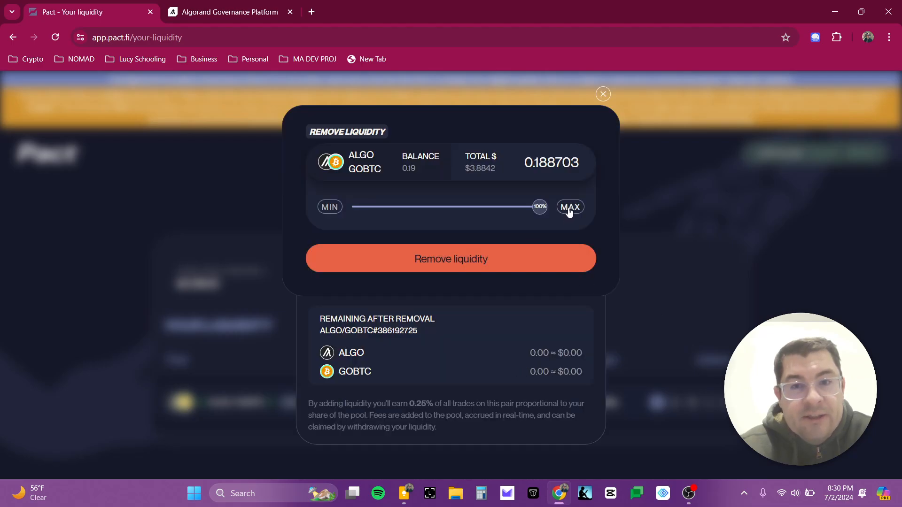
{"action": "left_click", "coordinate": [539, 255]}
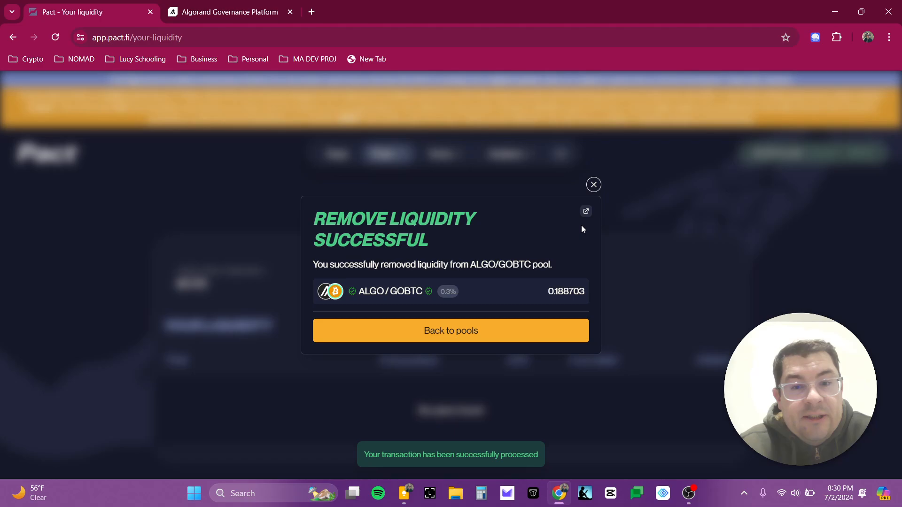
{"action": "left_click", "coordinate": [594, 184]}
Step: Open the connected wallet's overview and check its ALGO, GOBTC and LP token balances
{"action": "left_click", "coordinate": [835, 156]}
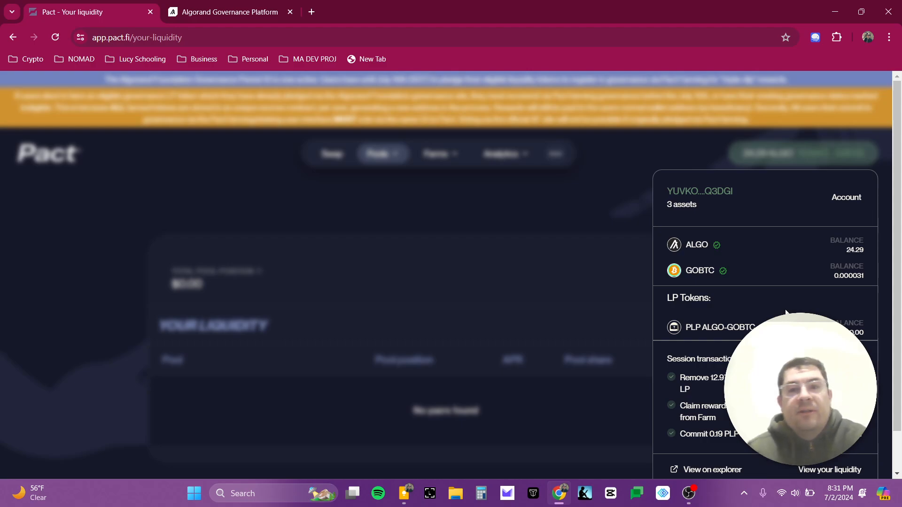
{"action": "left_click", "coordinate": [689, 493]}
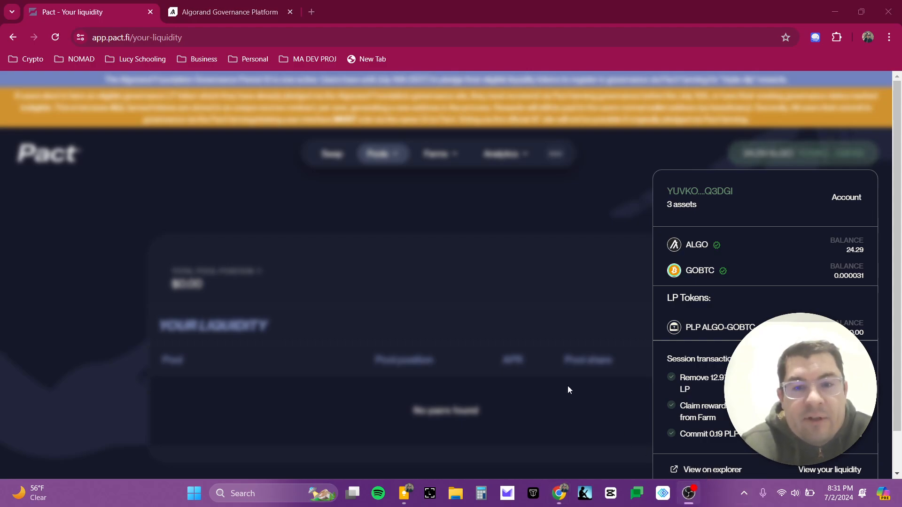